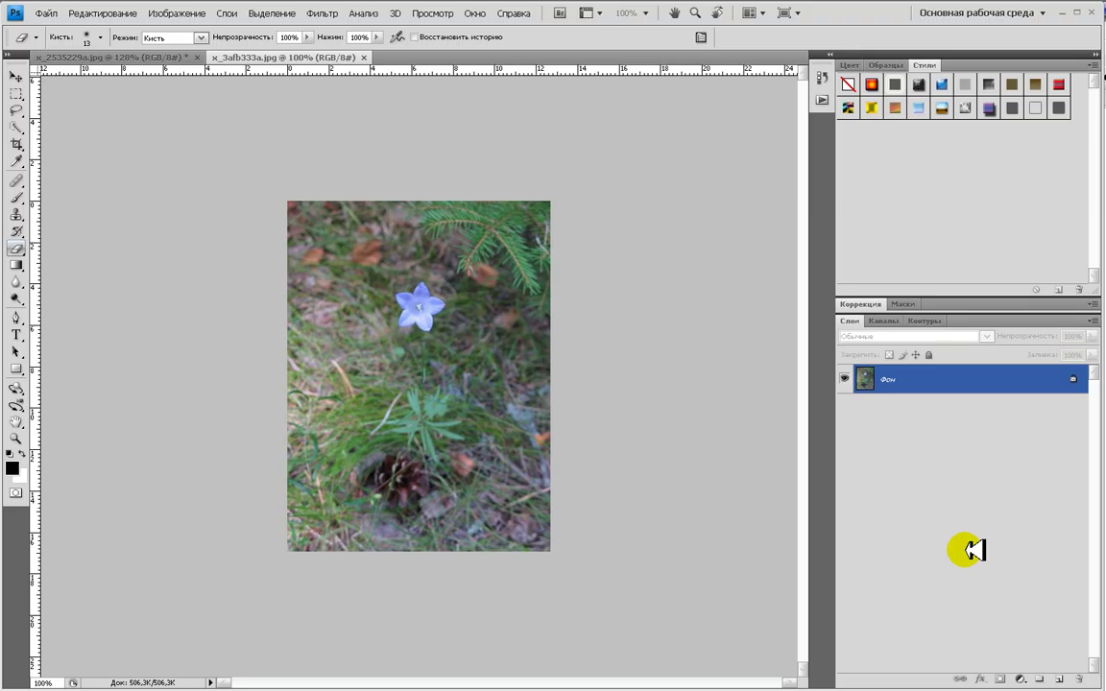
left_click(55, 13)
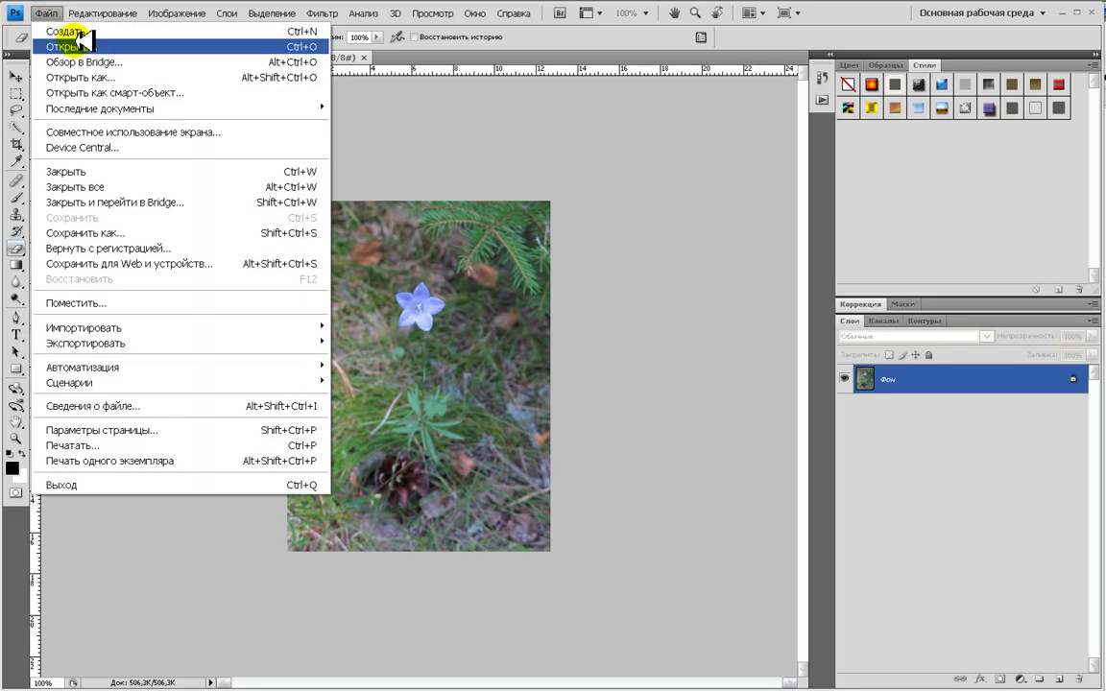
left_click(86, 46)
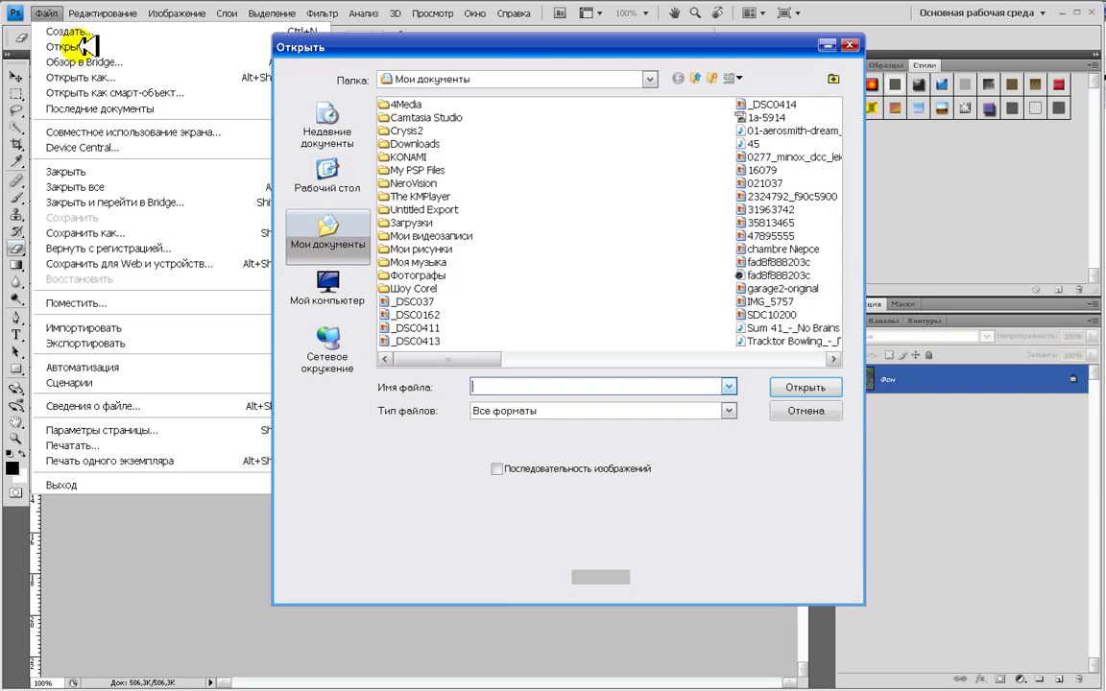
left_click(852, 43)
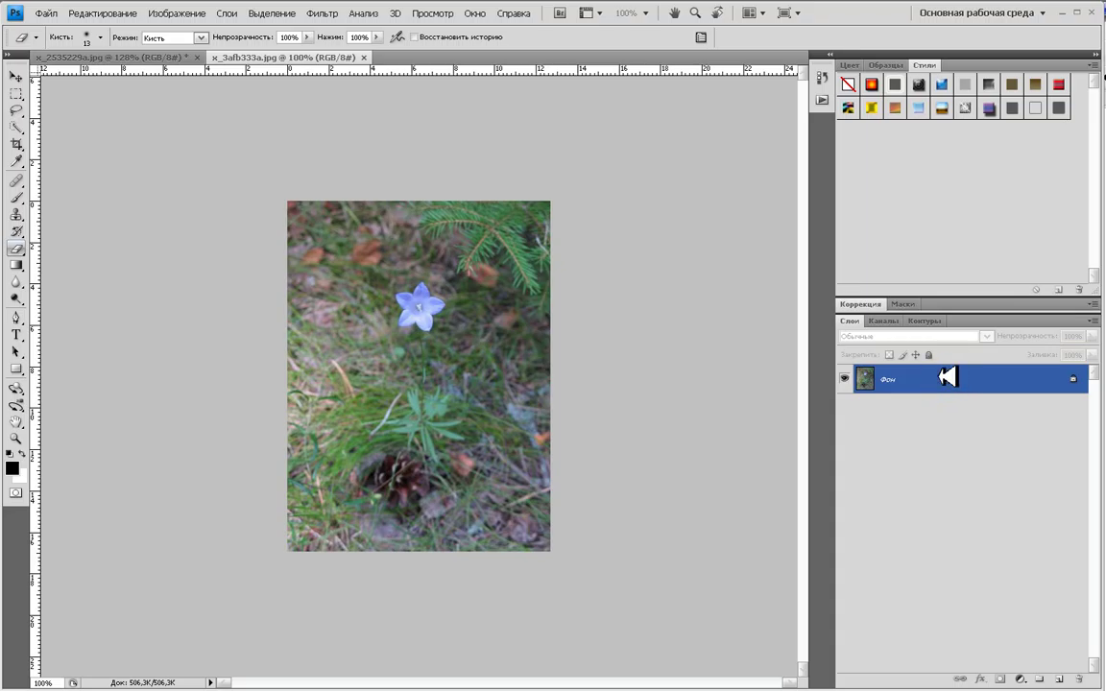
Duplicate the background layer "Фон" within the same document and name the copy "ЧБ".
right_click(947, 378)
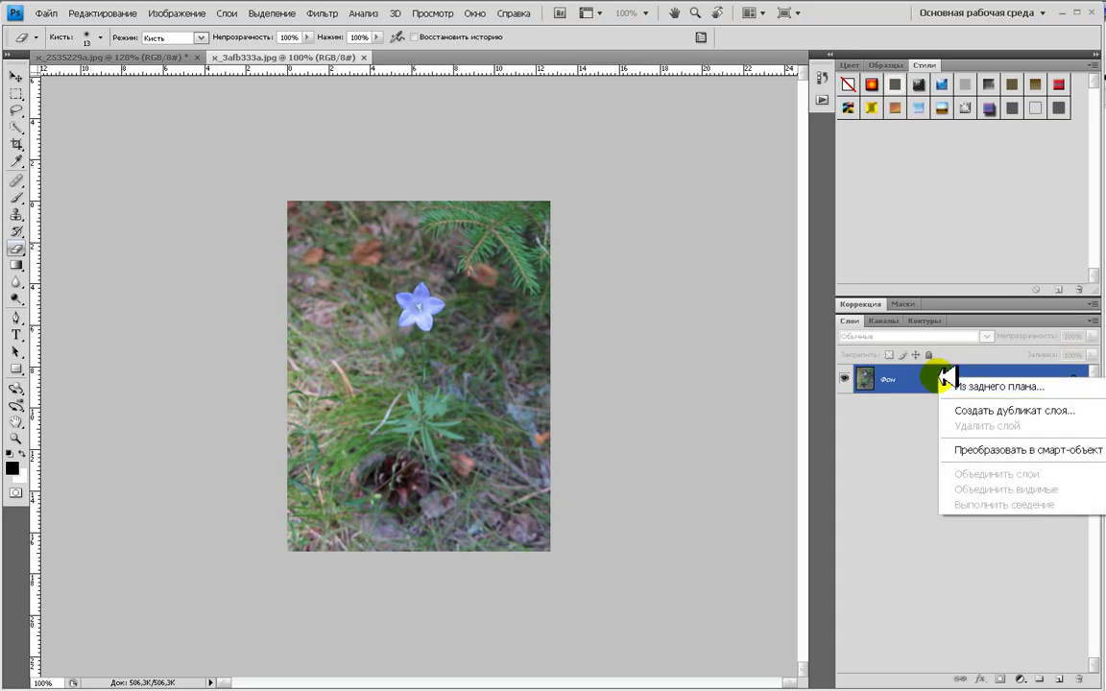
left_click(977, 410)
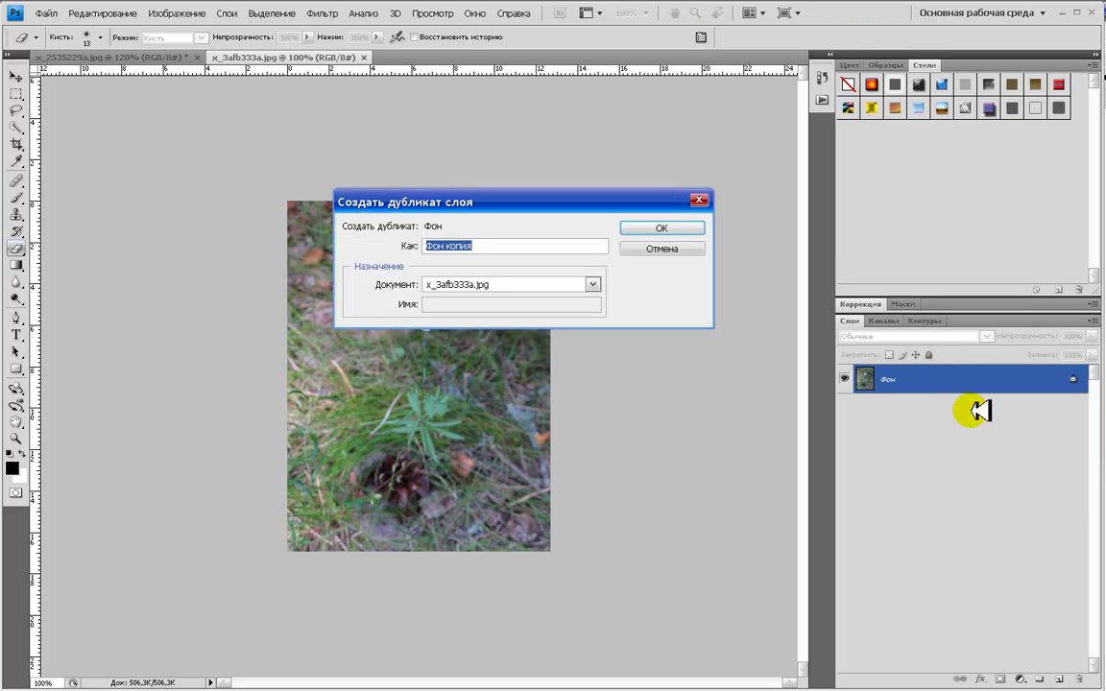
left_click(487, 247)
left_click_drag(485, 244, 411, 248)
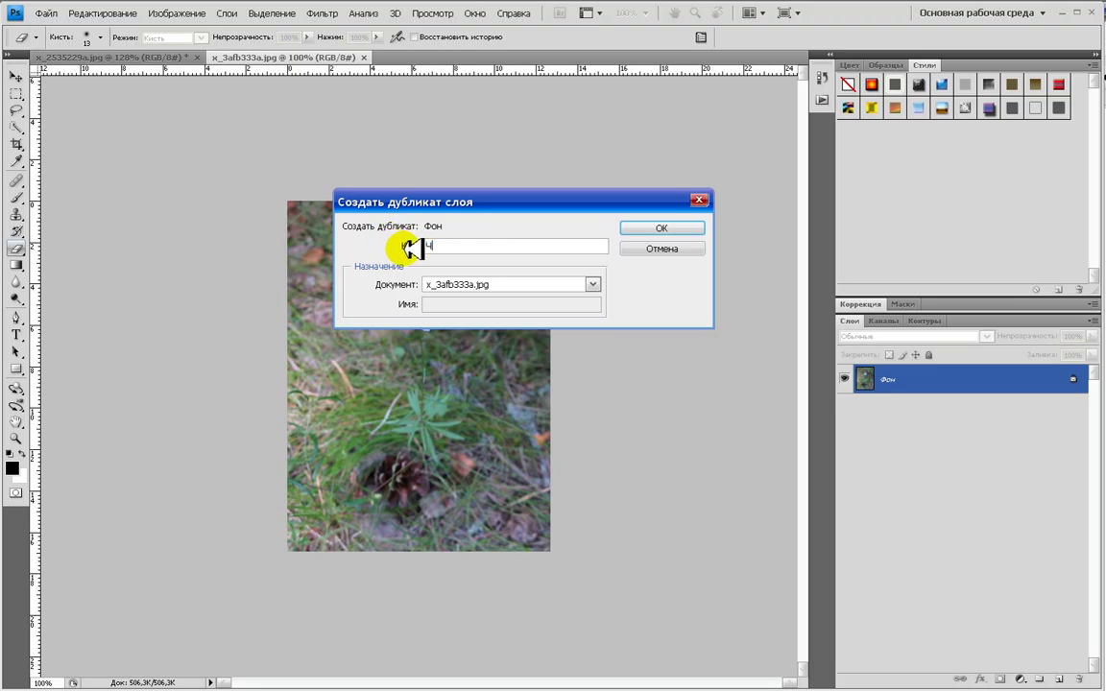
left_click(677, 227)
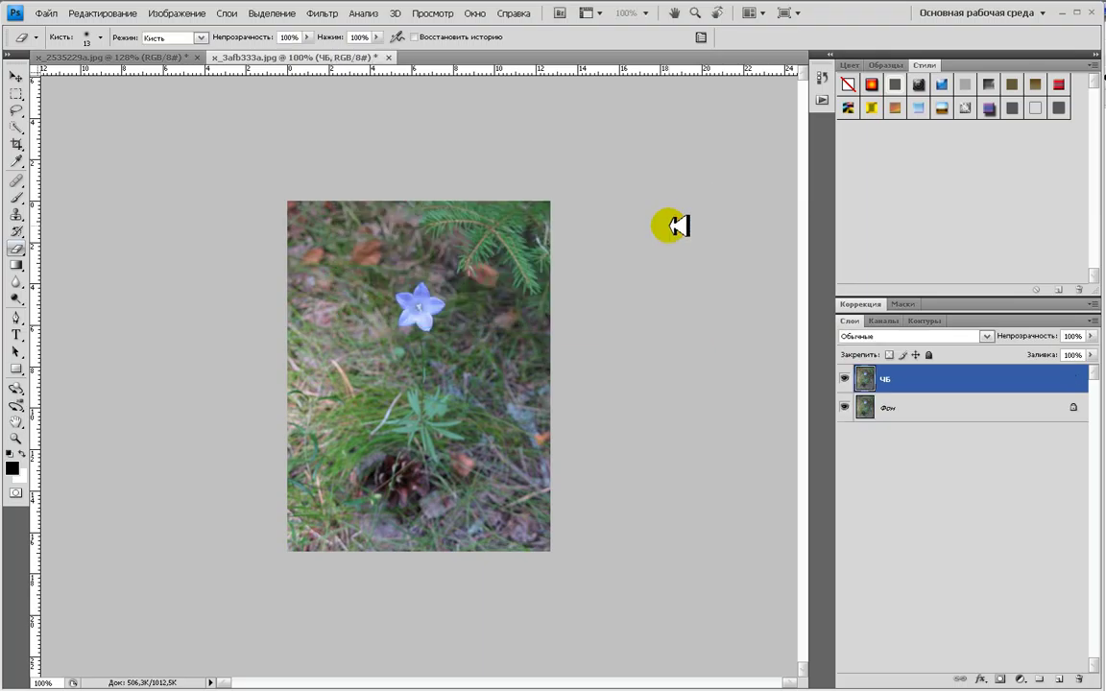
Convert the "ЧБ" layer to monochrome with the Черно-белое (Black & White) adjustment, using the "Темнее" preset.
left_click(179, 13)
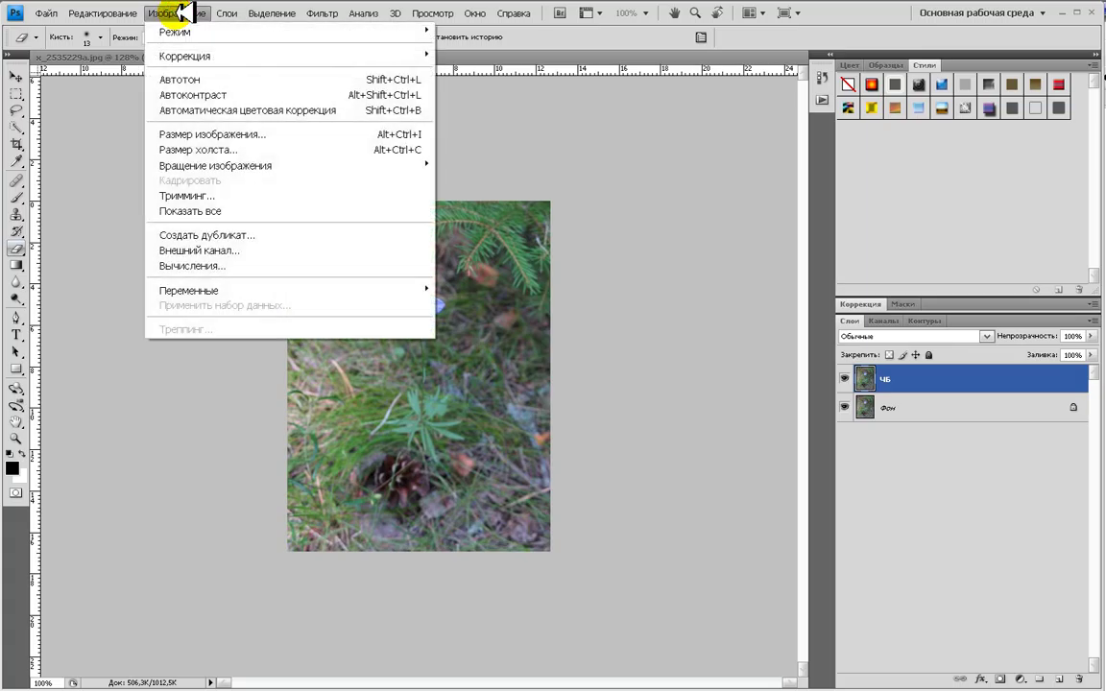
mouse_move(211, 56)
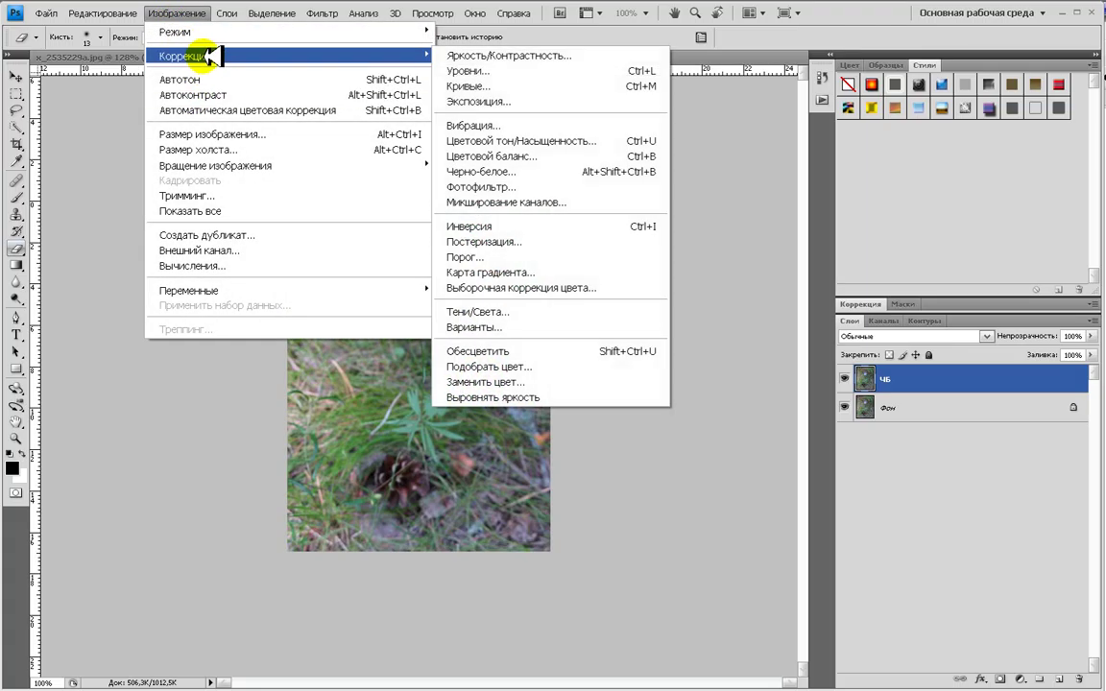
left_click(482, 171)
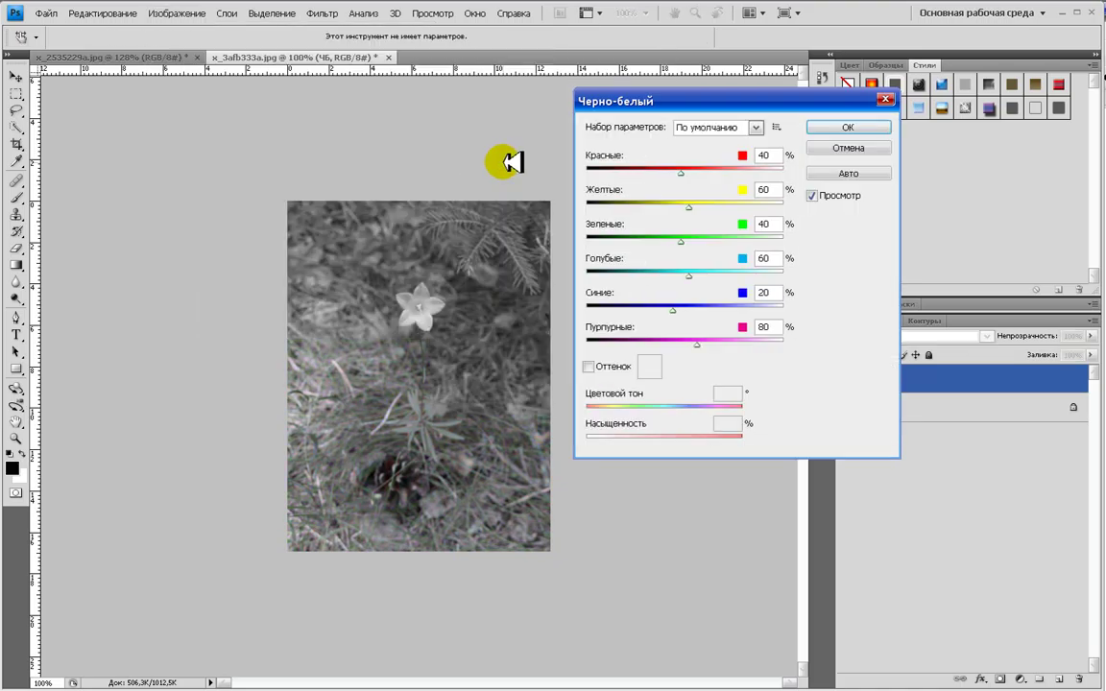
left_click(854, 173)
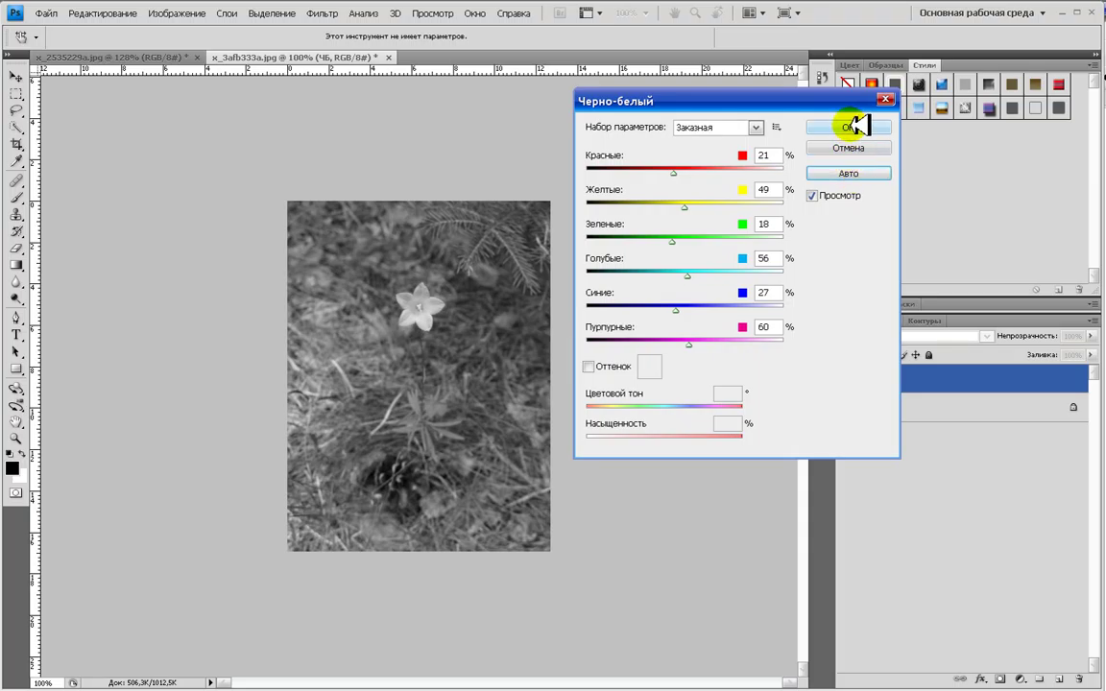
left_click(755, 126)
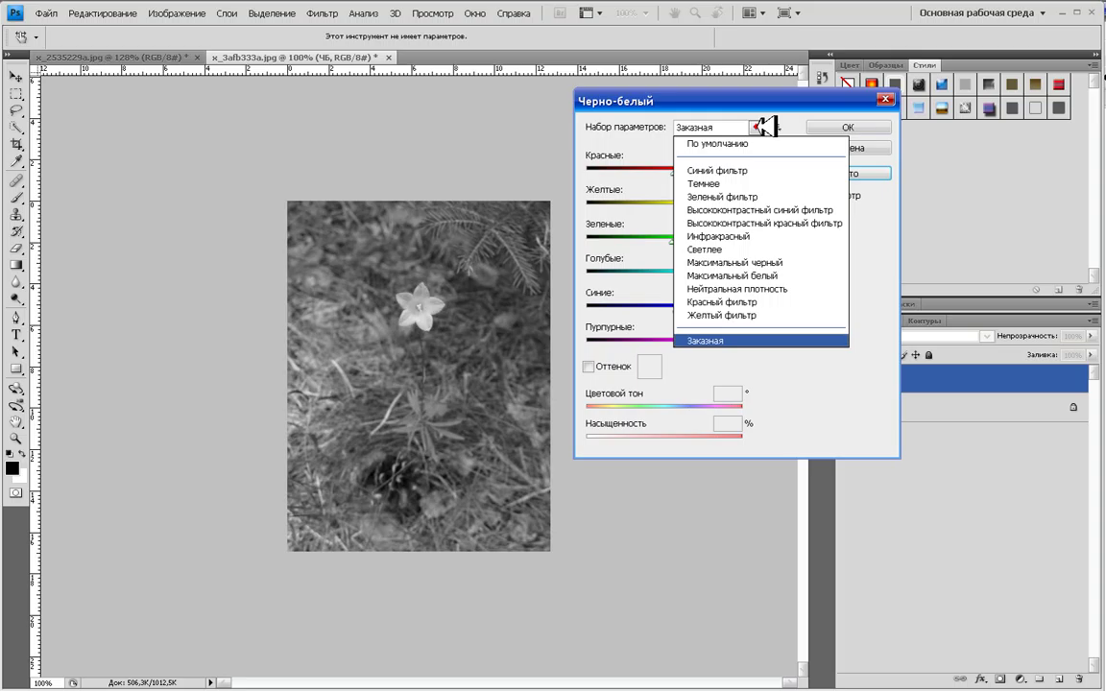
left_click(739, 183)
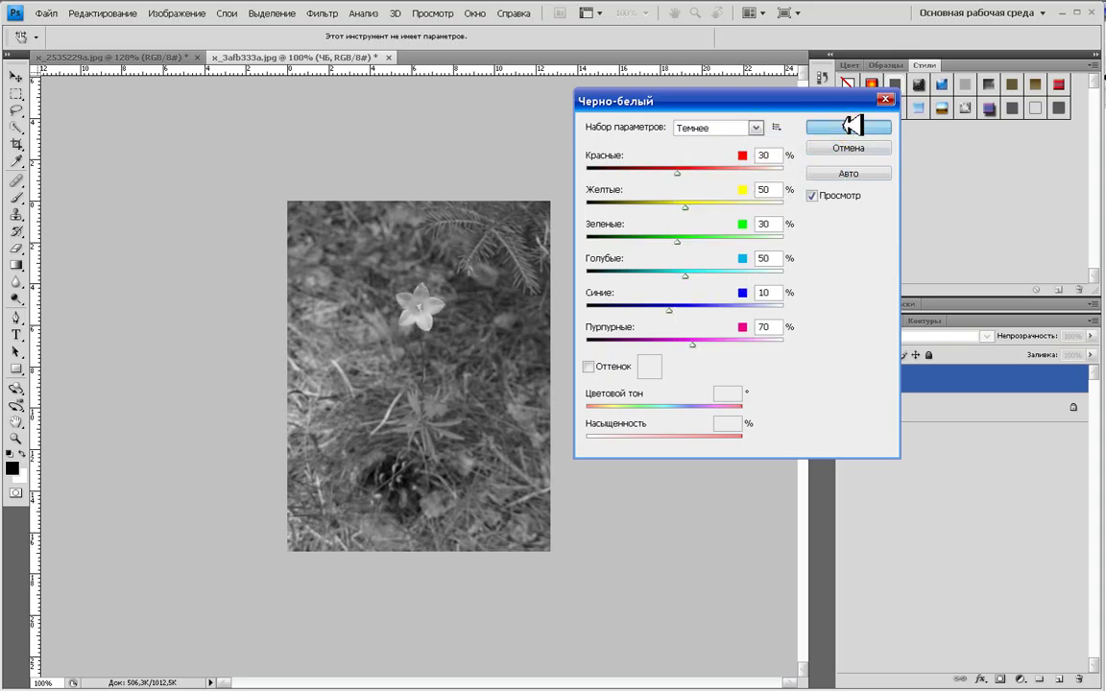
left_click(849, 125)
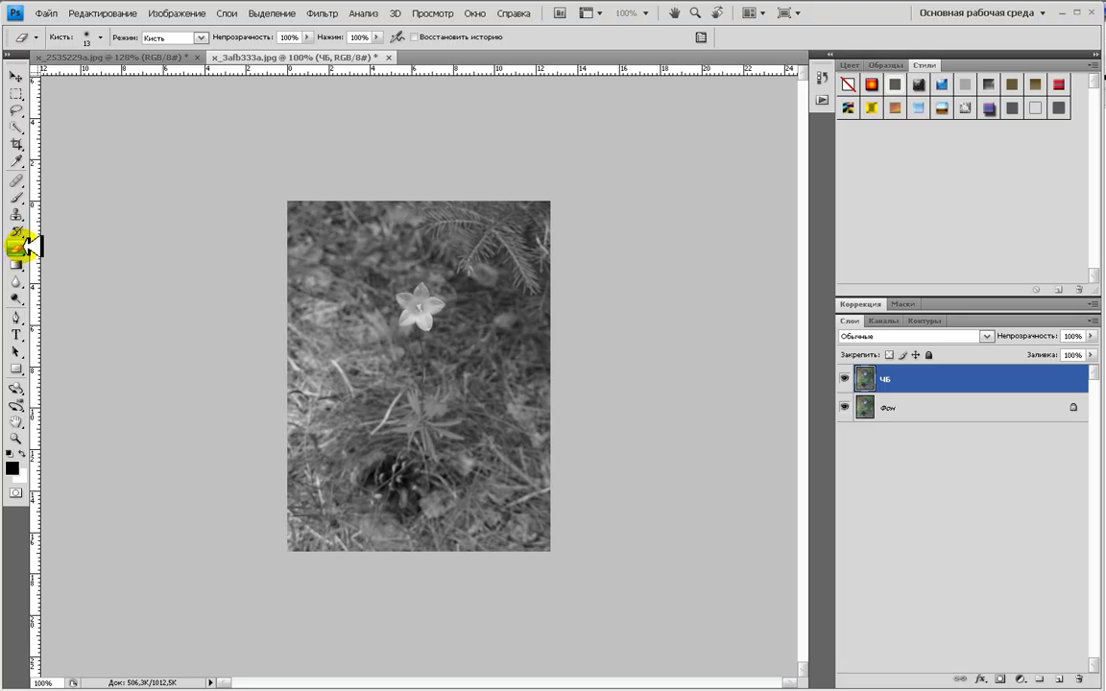
Set the Eraser's brush diameter to 5 px for close-up work on the flower.
left_click(647, 13)
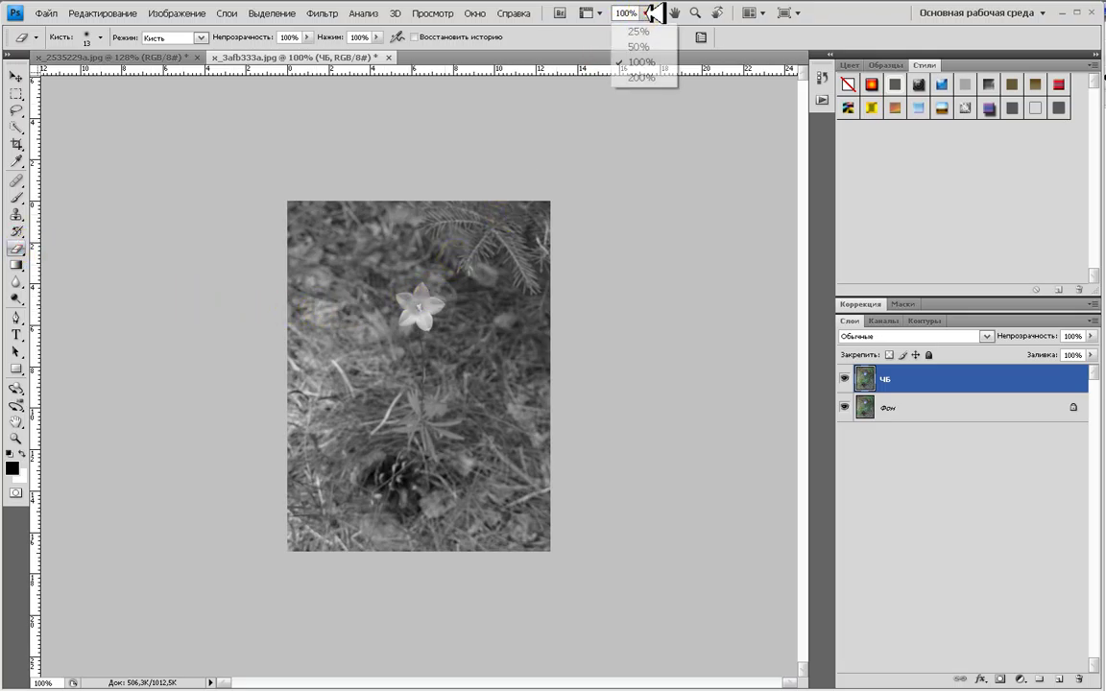
left_click(643, 76)
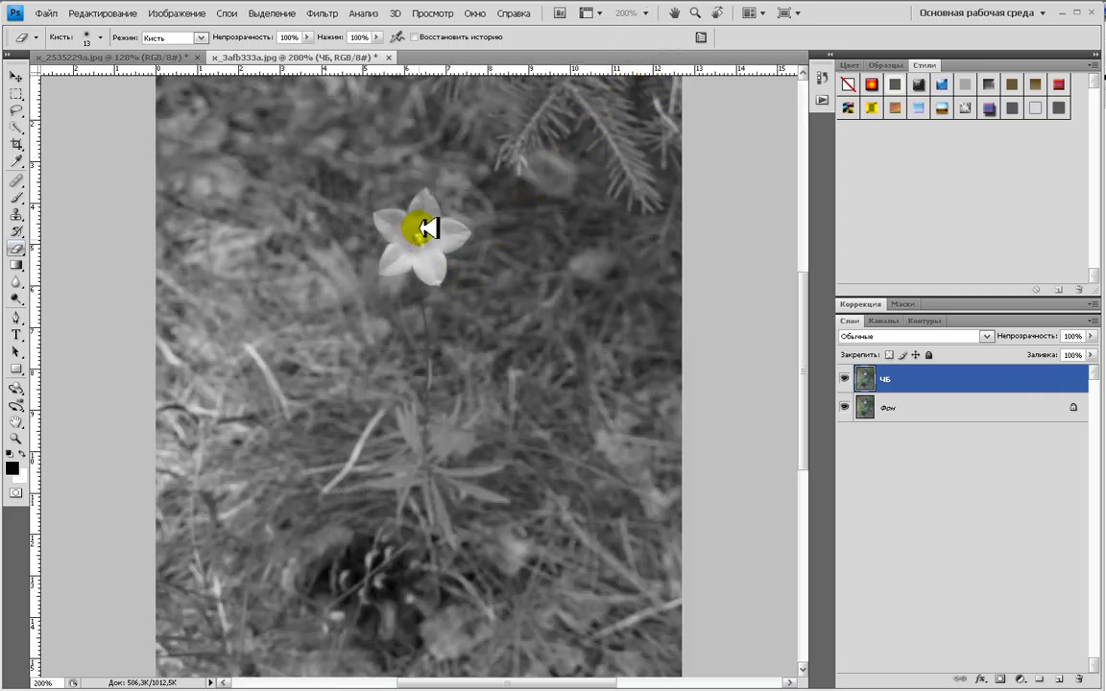
scroll(425, 230, "up", 1)
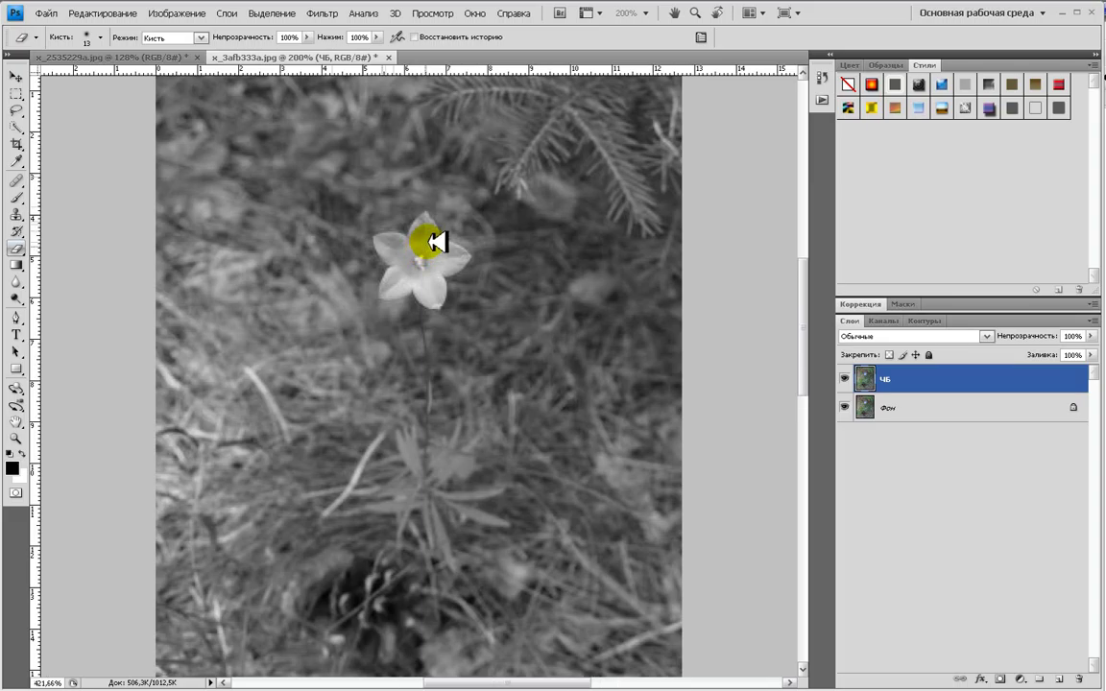
scroll(429, 228, "up", 4)
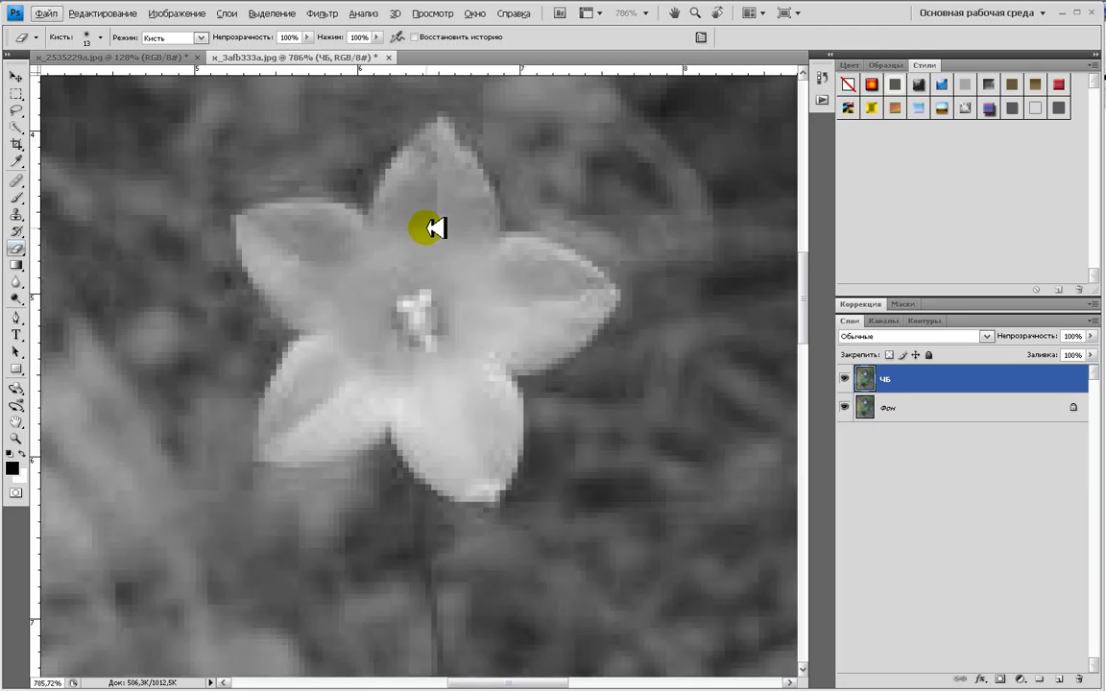
left_click(45, 13)
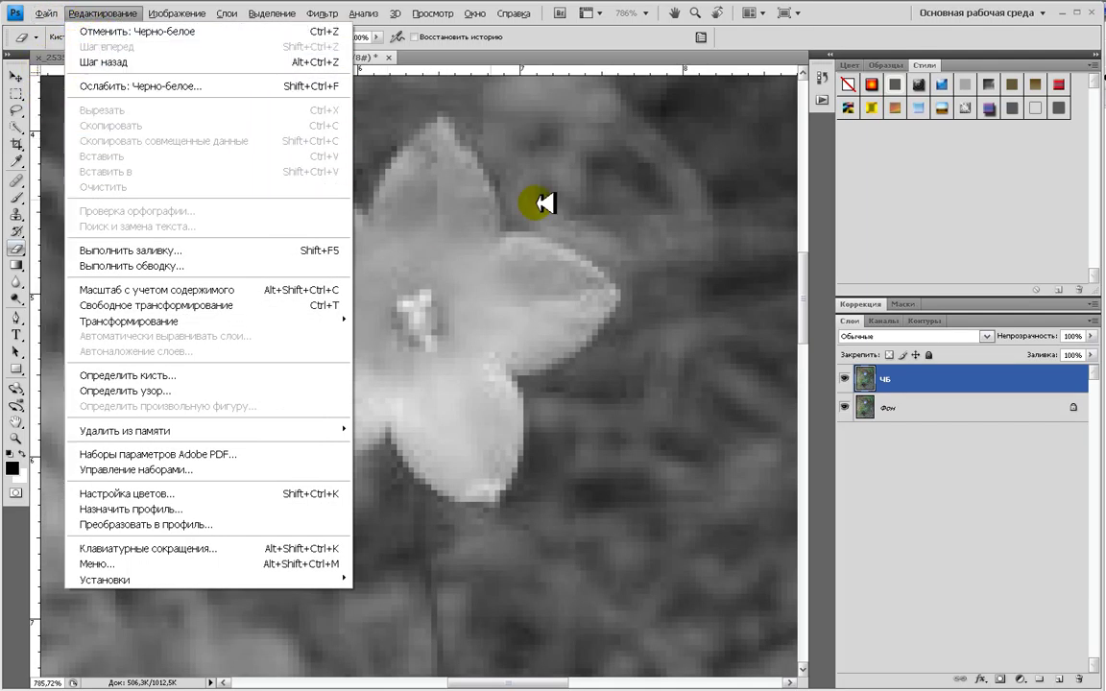
left_click(562, 34)
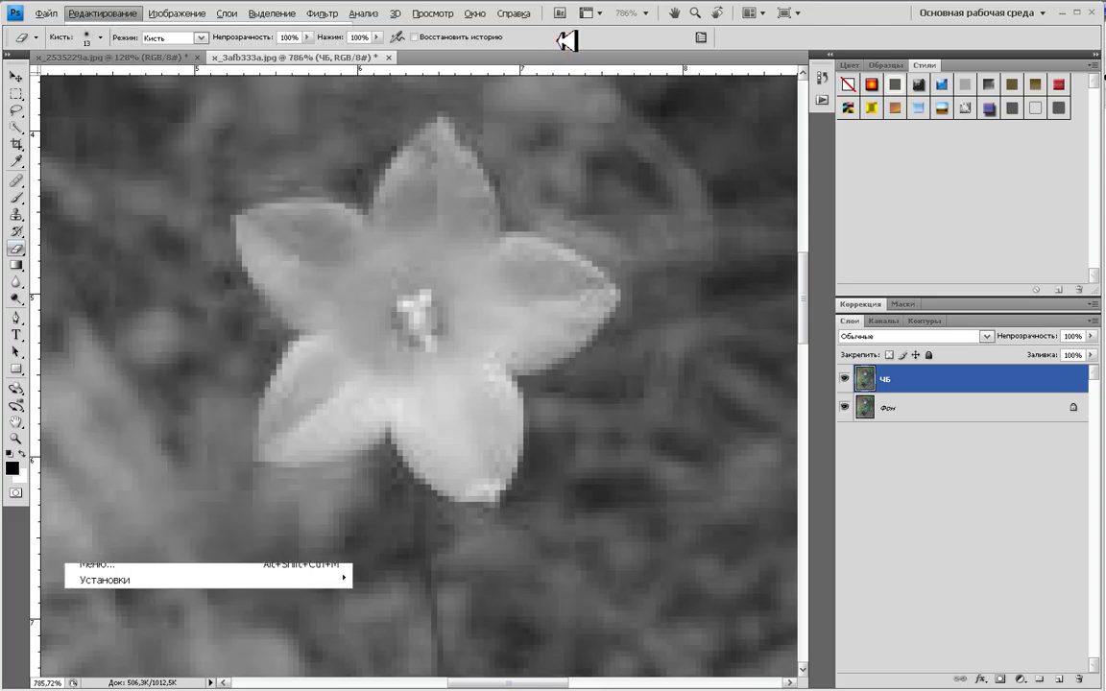
left_click(102, 37)
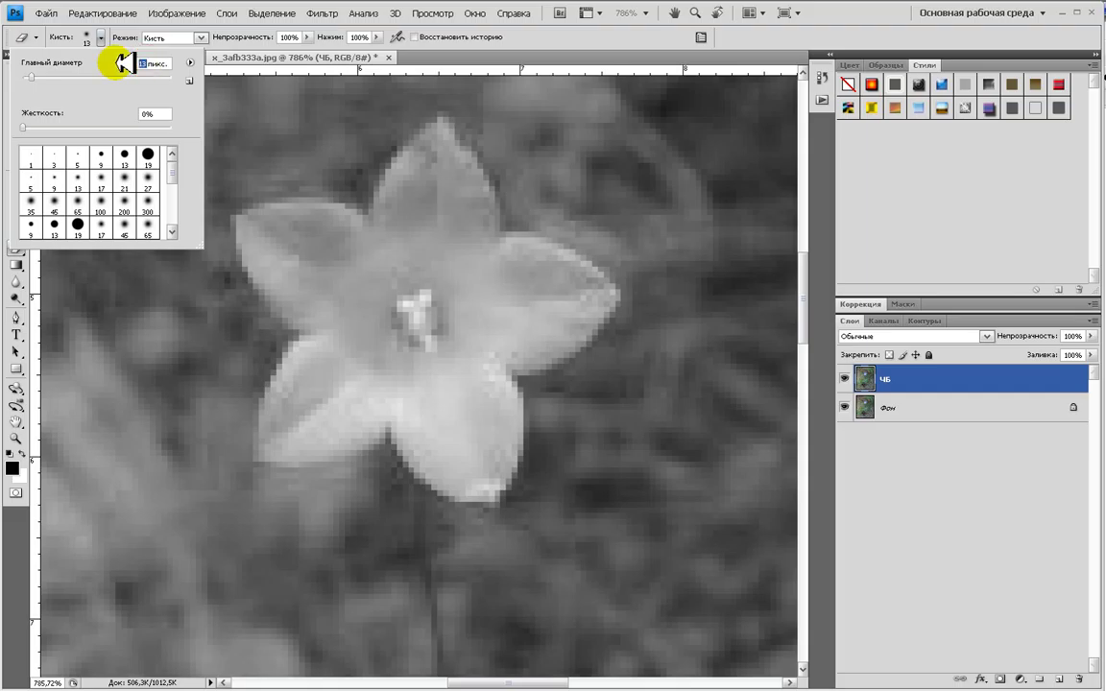
left_click_drag(123, 63, 115, 63)
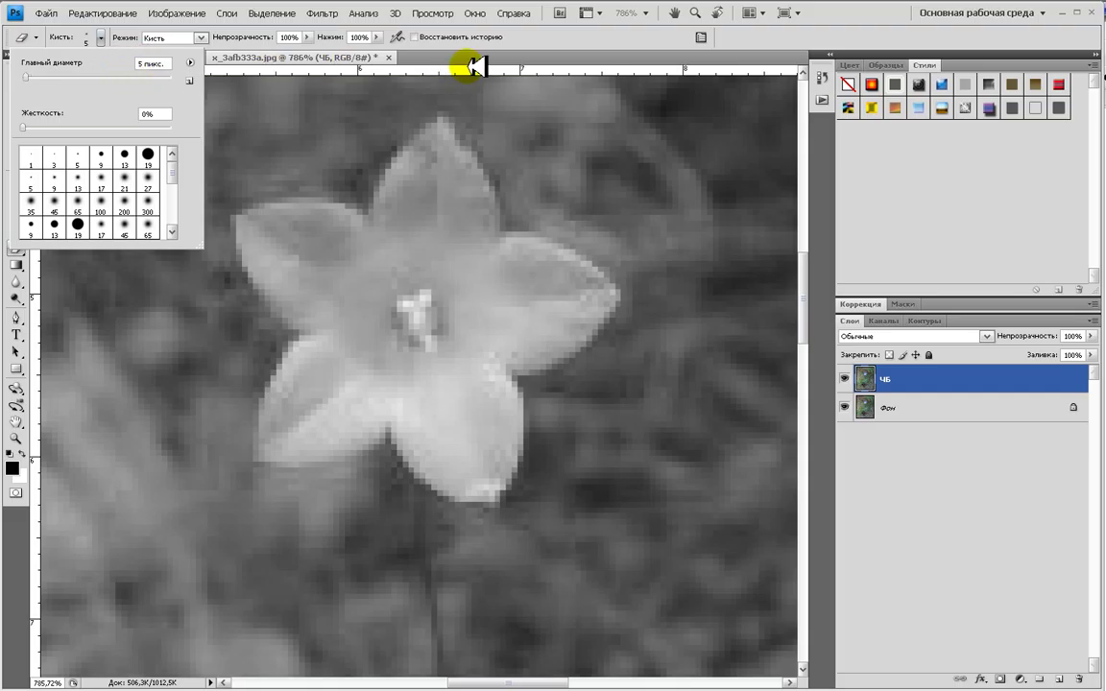
left_click(484, 38)
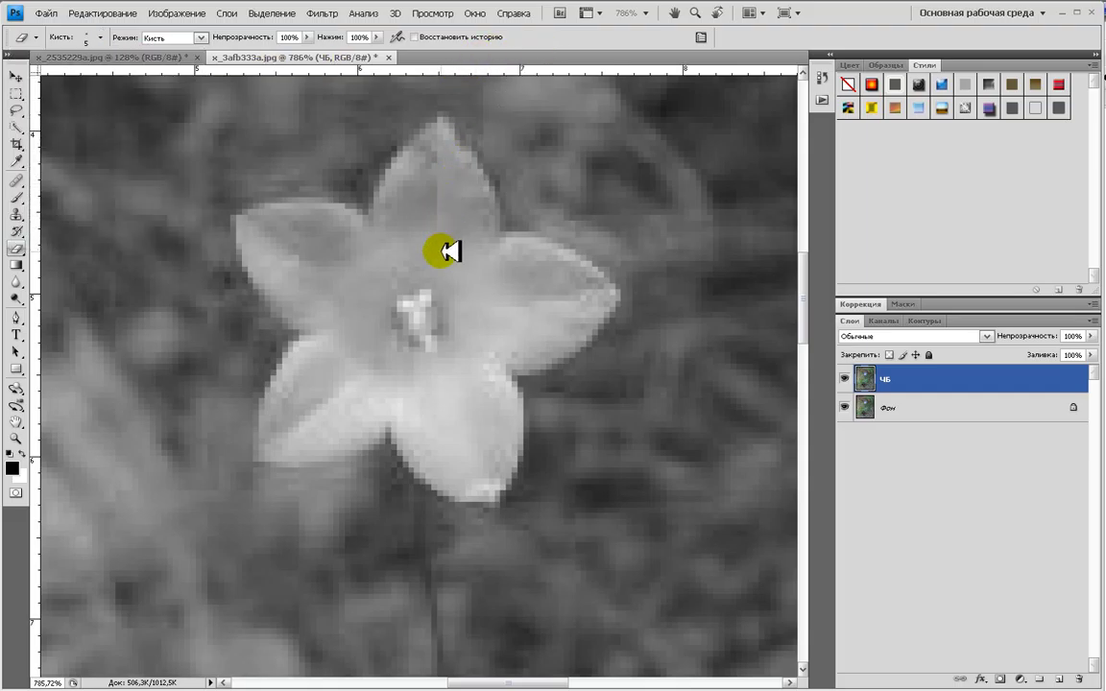
Erase the "ЧБ" layer over the flower's centre and inner petals, enlarging the brush for the broad areas.
mouse_move(451, 251)
left_mouse_down()
mouse_move(395, 305)
mouse_move(456, 322)
mouse_move(415, 282)
mouse_move(456, 321)
mouse_move(418, 285)
mouse_move(457, 297)
mouse_move(411, 309)
mouse_move(426, 286)
mouse_move(440, 291)
mouse_move(424, 348)
mouse_move(394, 346)
mouse_move(366, 378)
mouse_move(424, 329)
mouse_move(355, 398)
mouse_move(281, 445)
mouse_move(389, 418)
mouse_move(267, 444)
mouse_move(319, 346)
mouse_move(294, 367)
mouse_move(277, 414)
mouse_move(345, 348)
mouse_move(294, 418)
mouse_move(374, 337)
mouse_move(323, 394)
mouse_move(398, 294)
mouse_move(342, 338)
mouse_move(344, 279)
mouse_move(329, 340)
mouse_move(250, 228)
mouse_move(268, 283)
mouse_move(282, 302)
mouse_move(249, 226)
mouse_move(314, 213)
mouse_move(357, 228)
mouse_move(296, 226)
mouse_move(332, 279)
mouse_move(281, 240)
mouse_move(332, 298)
mouse_move(299, 263)
mouse_move(337, 291)
mouse_move(370, 264)
mouse_move(348, 299)
mouse_move(362, 279)
mouse_move(340, 251)
left_mouse_up()
key("bracketright")
key("bracketright")
key("bracketright")
key("bracketright")
left_click(363, 298)
mouse_move(370, 298)
left_mouse_down()
mouse_move(418, 227)
mouse_move(406, 240)
mouse_move(423, 156)
mouse_move(376, 233)
mouse_move(431, 190)
mouse_move(461, 254)
mouse_move(438, 182)
mouse_move(473, 236)
mouse_move(453, 187)
mouse_move(486, 270)
mouse_move(542, 274)
mouse_move(498, 256)
mouse_move(552, 261)
mouse_move(585, 293)
mouse_move(489, 319)
mouse_move(478, 309)
mouse_move(503, 311)
mouse_move(433, 378)
mouse_move(389, 388)
mouse_move(439, 381)
mouse_move(440, 430)
mouse_move(417, 418)
mouse_move(465, 477)
mouse_move(493, 443)
mouse_move(471, 367)
mouse_move(489, 464)
mouse_move(501, 353)
mouse_move(545, 341)
mouse_move(577, 308)
mouse_move(511, 340)
mouse_move(553, 290)
mouse_move(464, 229)
mouse_move(451, 159)
mouse_move(314, 386)
mouse_move(323, 407)
mouse_move(360, 359)
mouse_move(349, 396)
mouse_move(438, 358)
mouse_move(428, 413)
mouse_move(437, 462)
mouse_move(424, 415)
mouse_move(496, 469)
mouse_move(445, 345)
mouse_move(458, 249)
mouse_move(447, 135)
left_mouse_up()
Reduce the Eraser brush to 3 px and erase the remaining grey along the petal edges and tips.
key("bracketleft")
key("bracketleft")
key("bracketleft")
key("bracketleft")
key("bracketleft")
key("bracketleft")
left_click(582, 278)
left_click(612, 301)
left_click(523, 439)
left_click(519, 439)
mouse_move(517, 439)
left_mouse_down()
mouse_move(494, 491)
mouse_move(366, 388)
mouse_move(305, 276)
mouse_move(313, 235)
mouse_move(328, 299)
mouse_move(469, 309)
mouse_move(491, 352)
left_mouse_up()
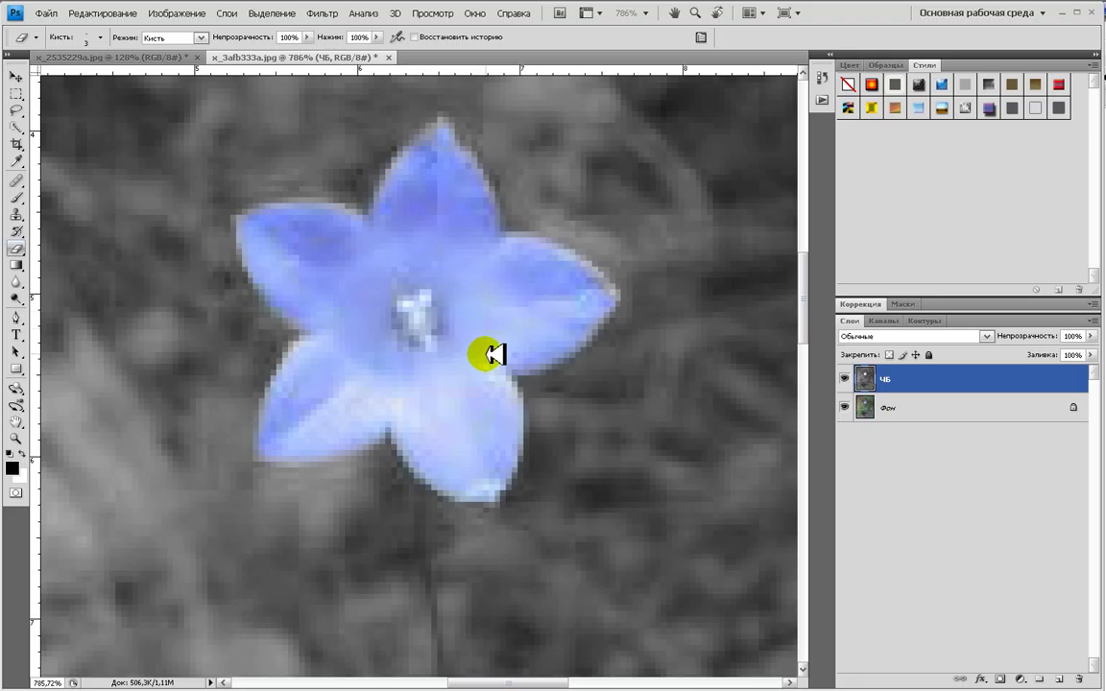
Hide the "Фон" layer, erase the leftover grey specks inside the flower cutout, and show "Фон" again.
left_click(846, 407)
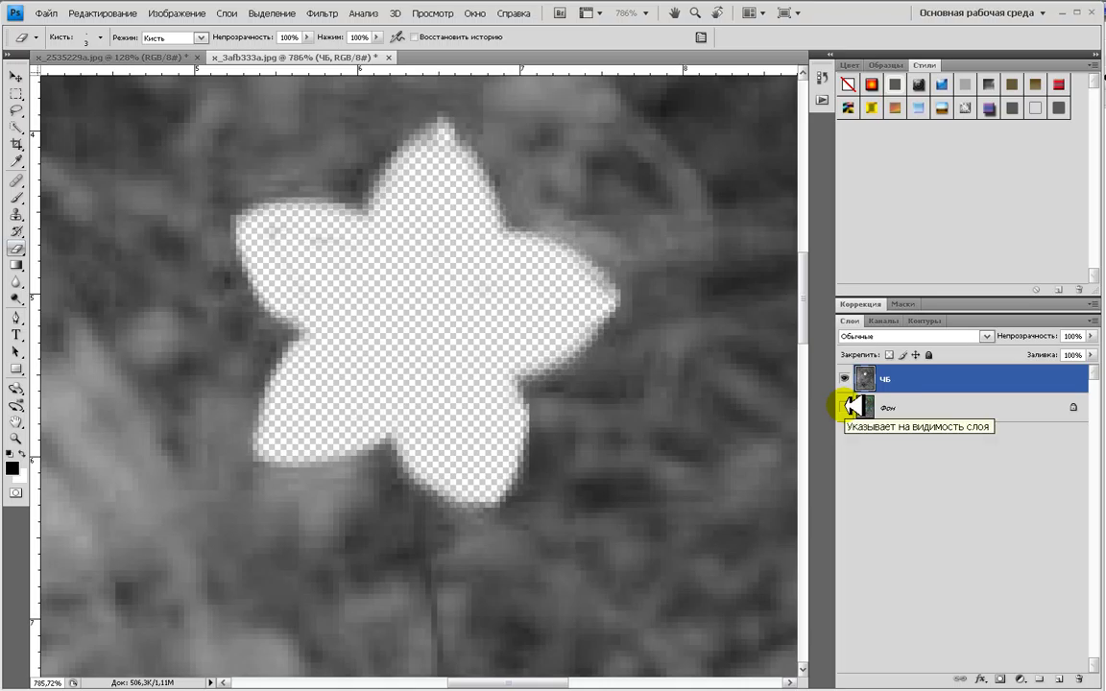
left_click(346, 249)
left_click(329, 240)
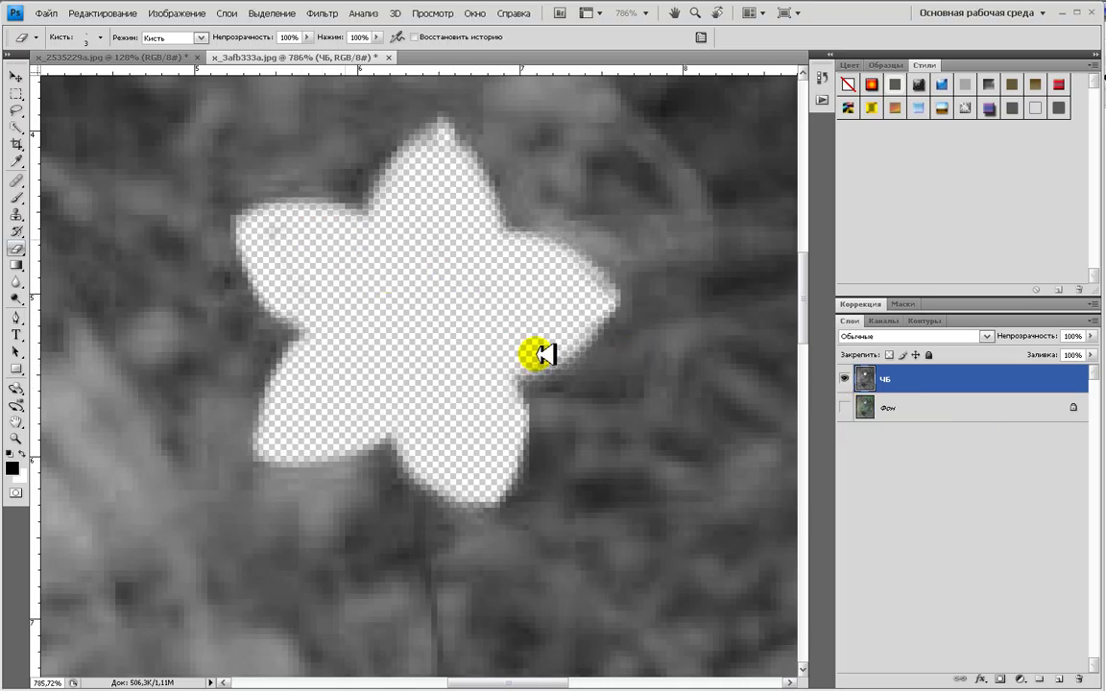
left_click(846, 408)
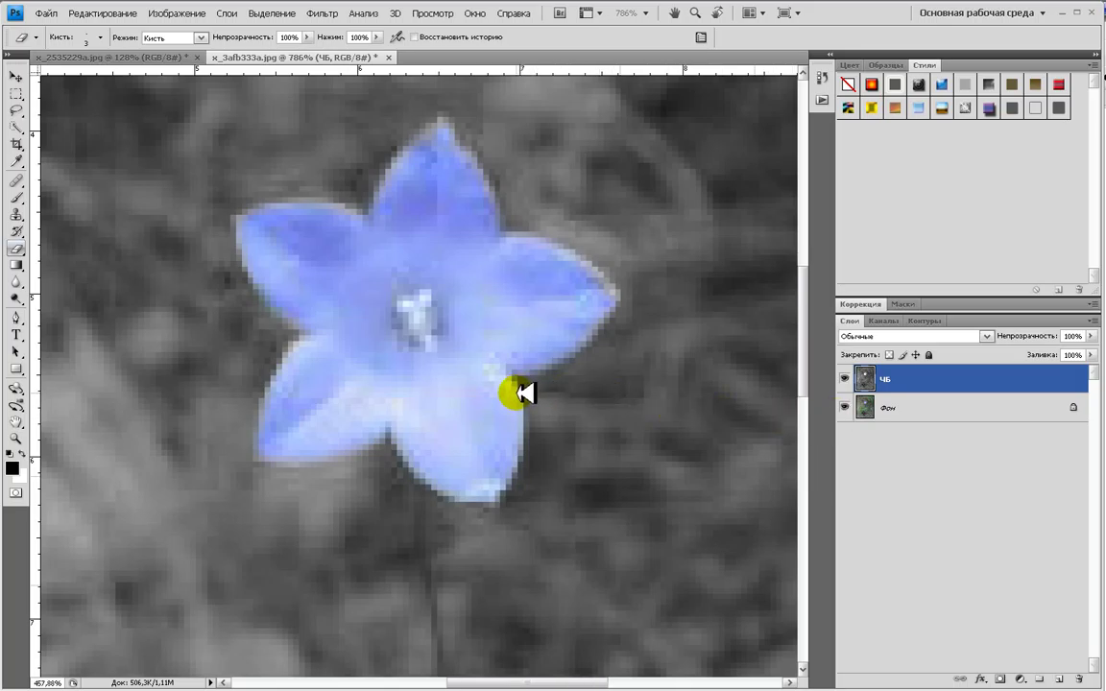
scroll(518, 391, "down", 4)
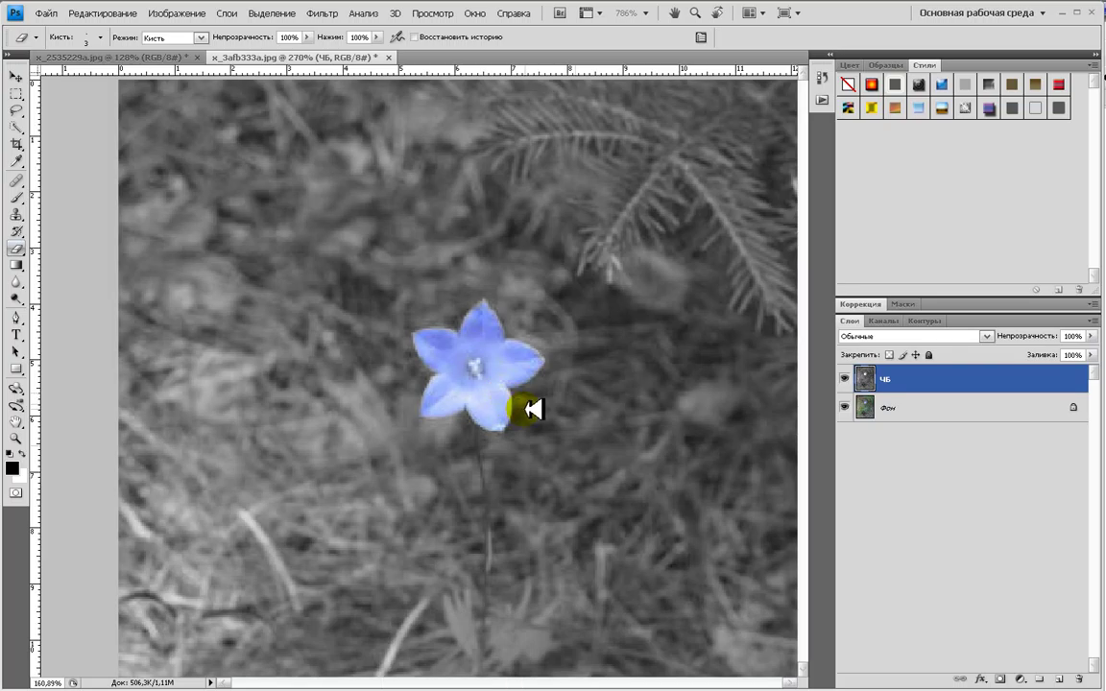
scroll(530, 403, "down", 2)
scroll(542, 407, "down", 1)
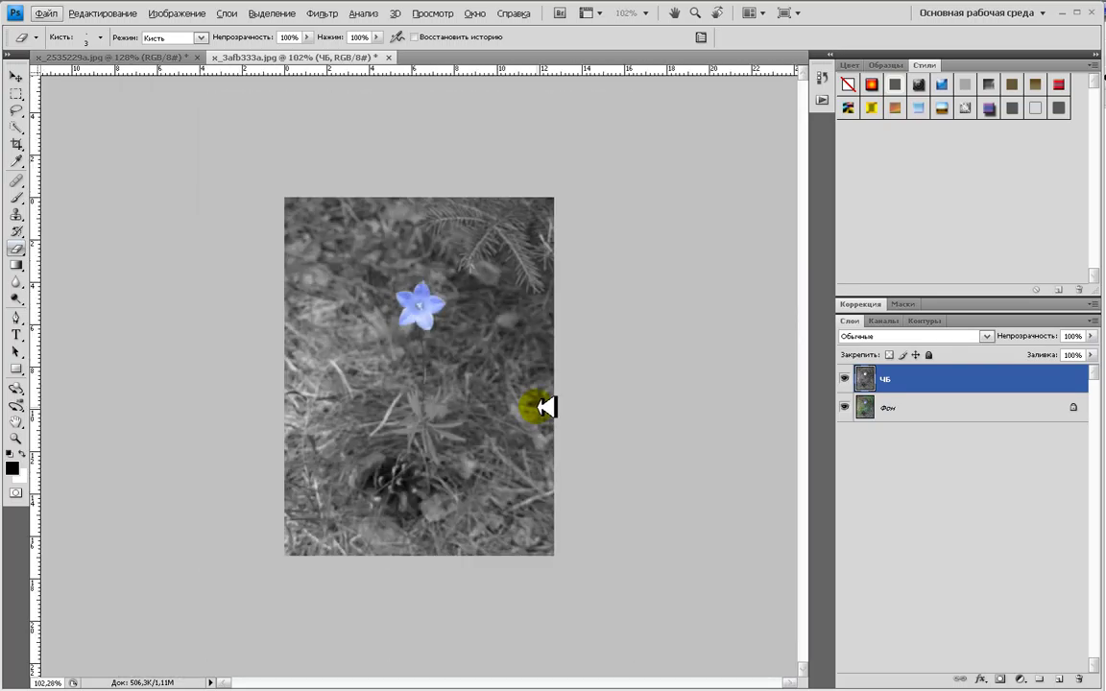
Try to save the image as the JPEG file x_3afb333a.jpg in Мои документы.
left_click(101, 14)
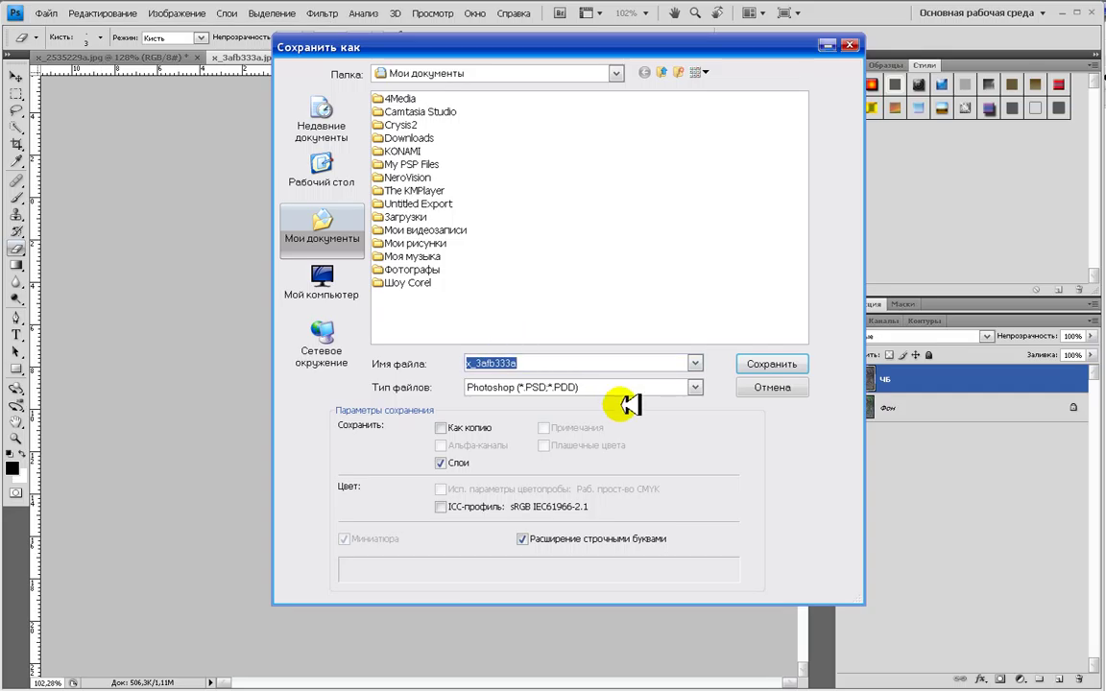
left_click(635, 385)
left_click(602, 509)
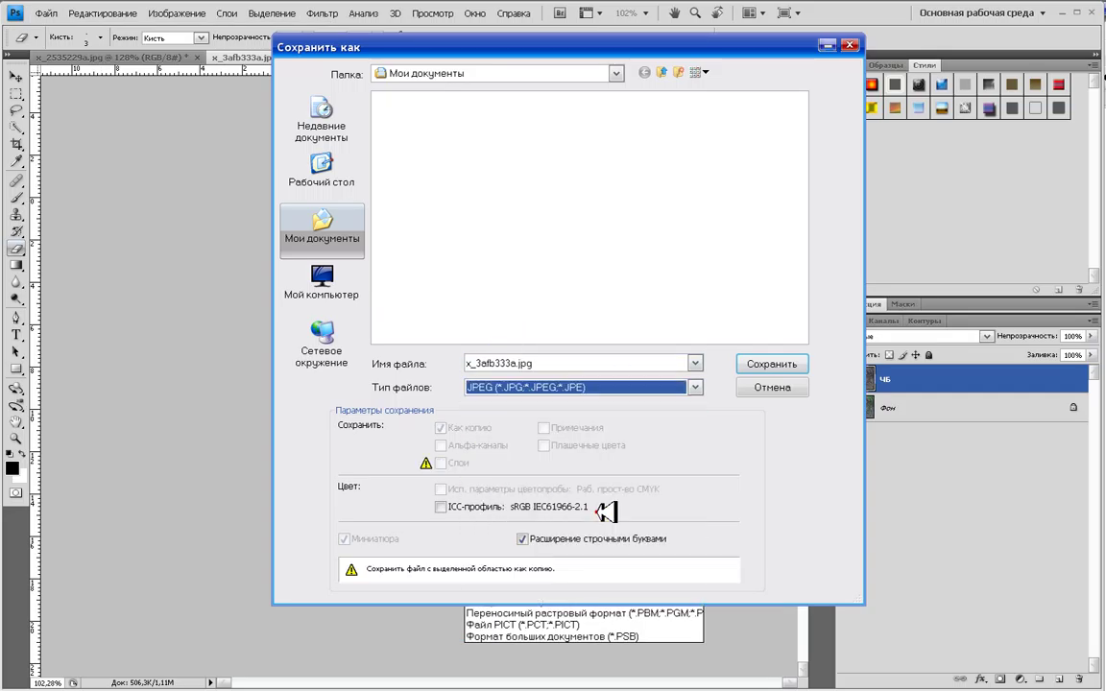
left_click(753, 366)
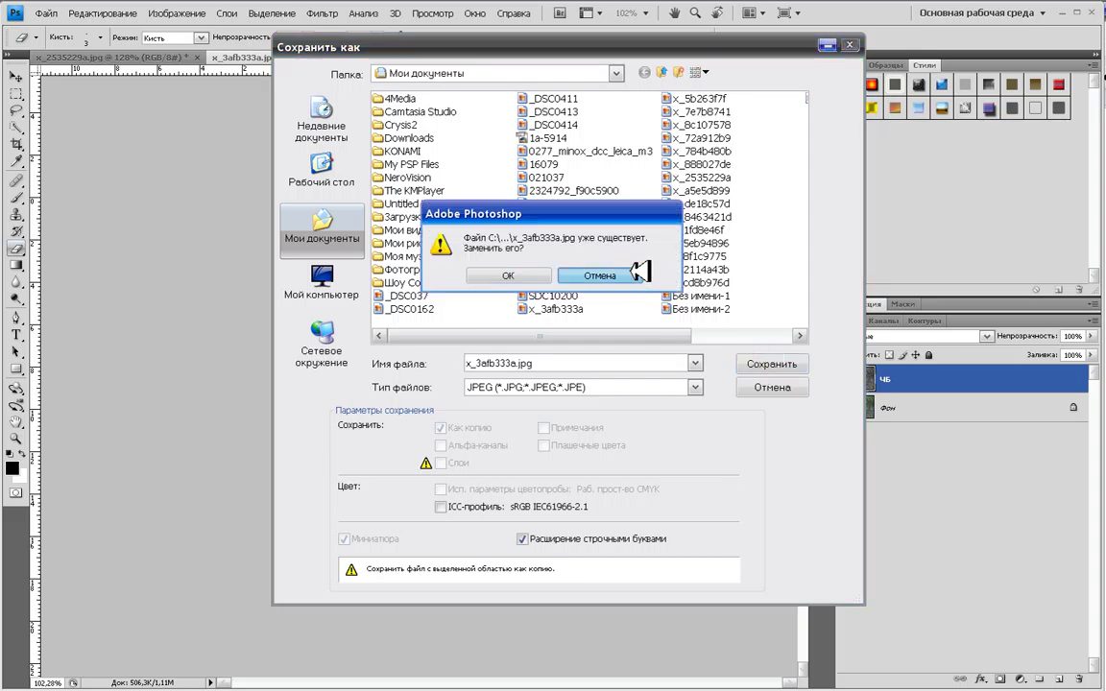
left_click(625, 276)
left_click(778, 385)
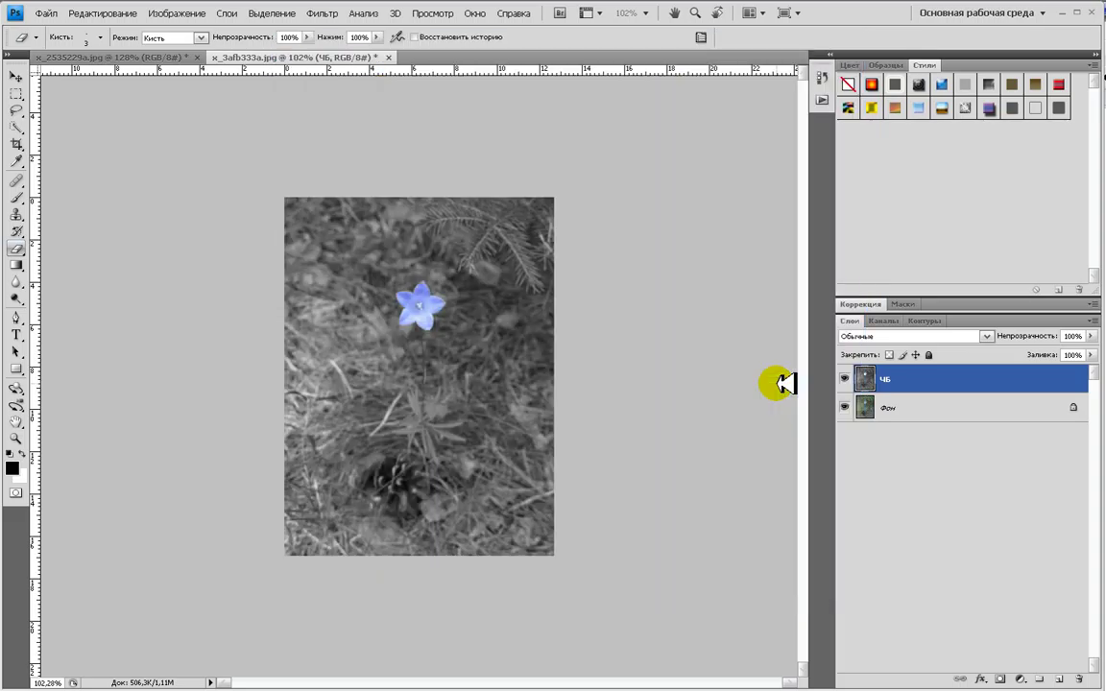